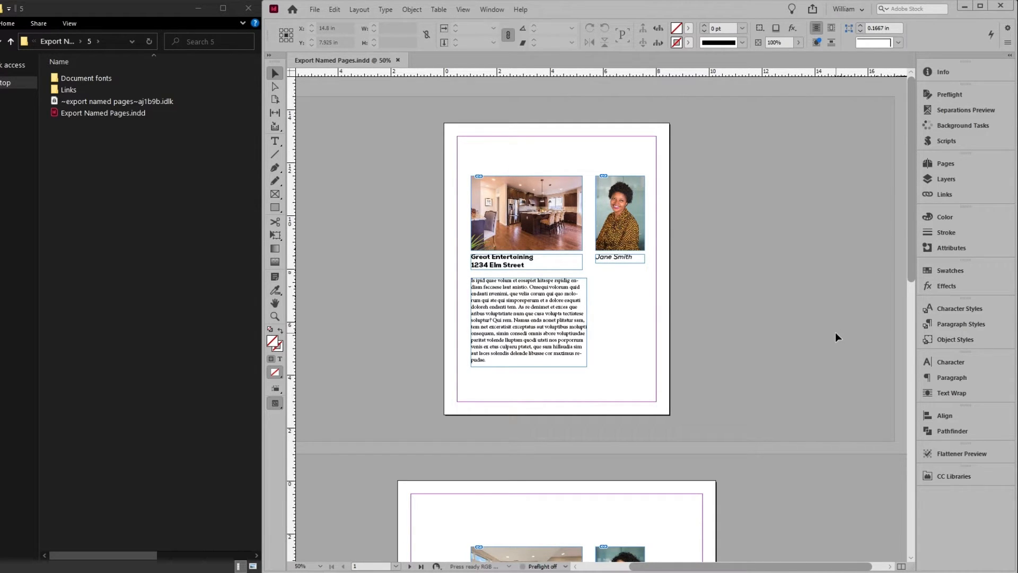
Step: Inspect the paragraph style applied to the agent name below the portrait on page 1
left_click(943, 323)
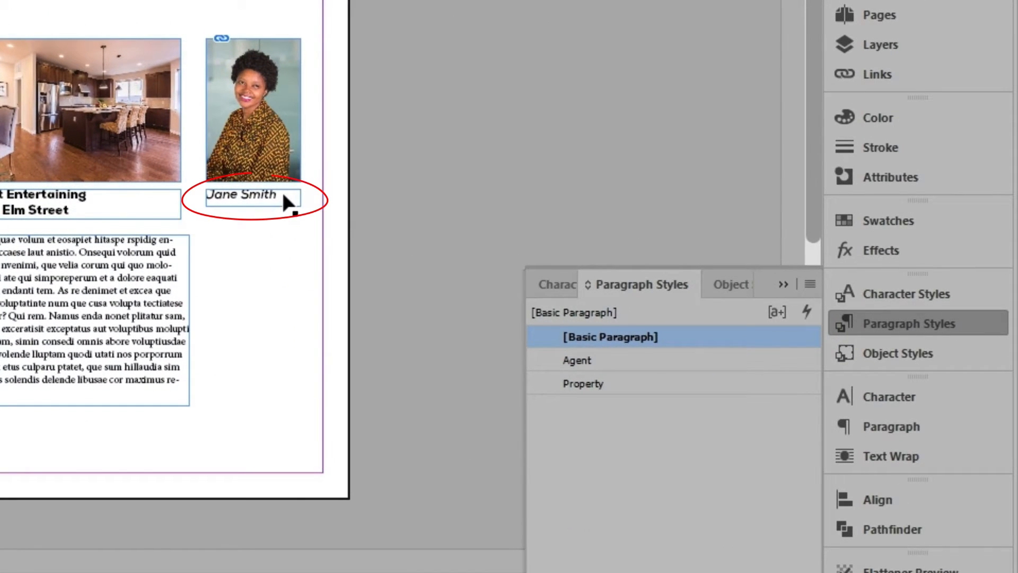
left_click(420, 220)
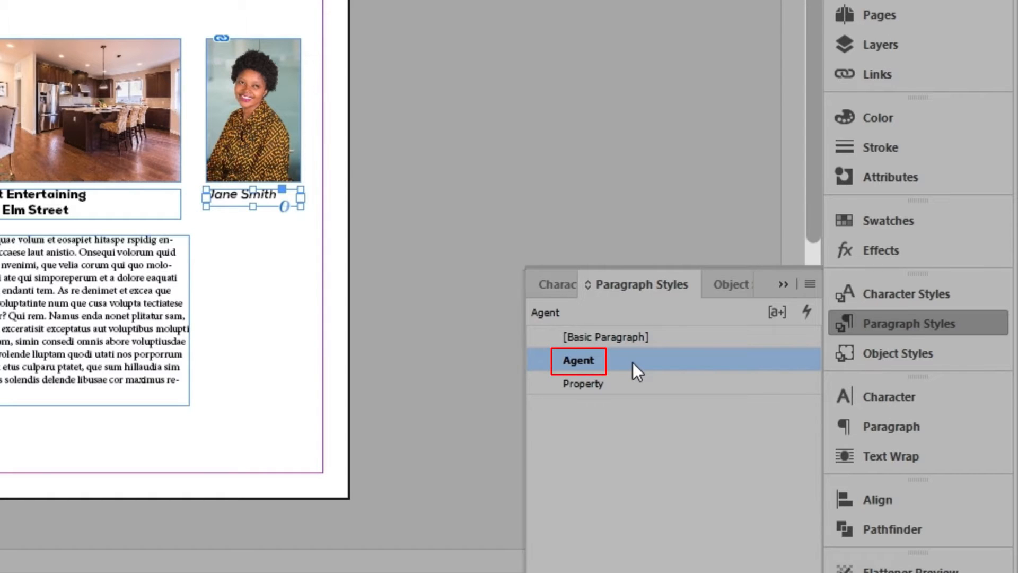
left_click(303, 274)
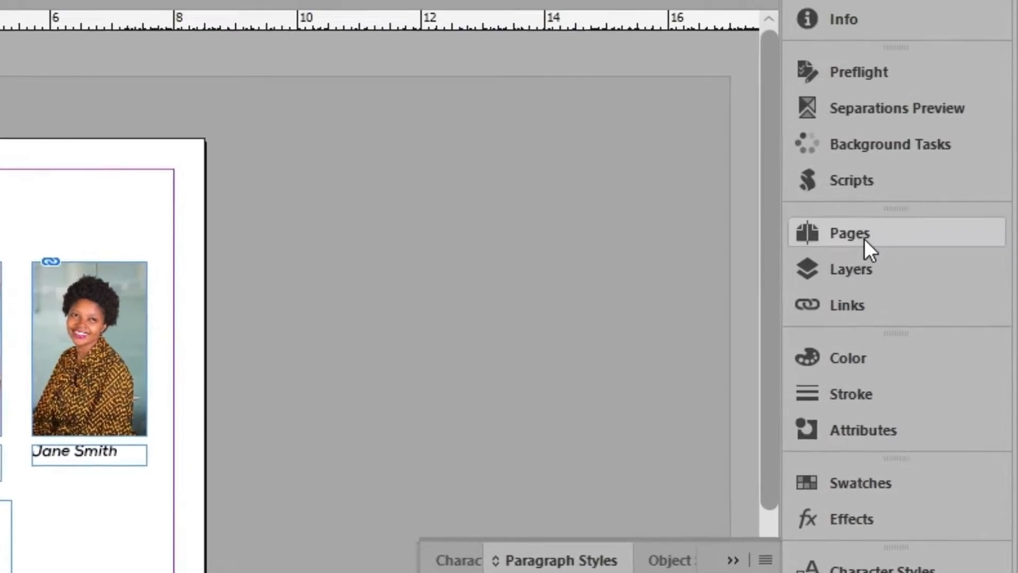
Step: Run the Export Named Pages script, naming all pages from the Agent paragraph style and exporting PDFs with the PDFX-4 preset
left_click(872, 2)
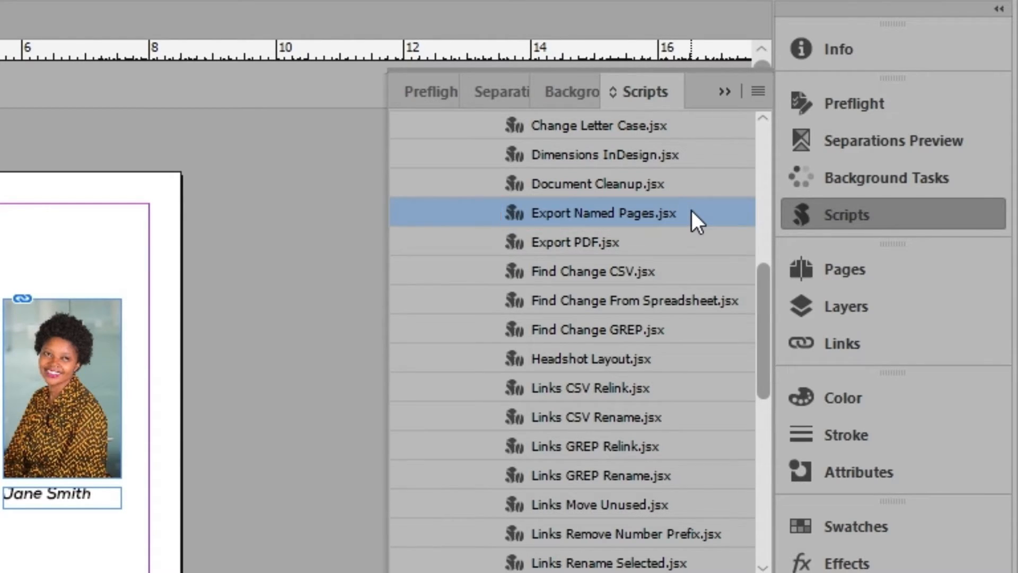
double_click(605, 214)
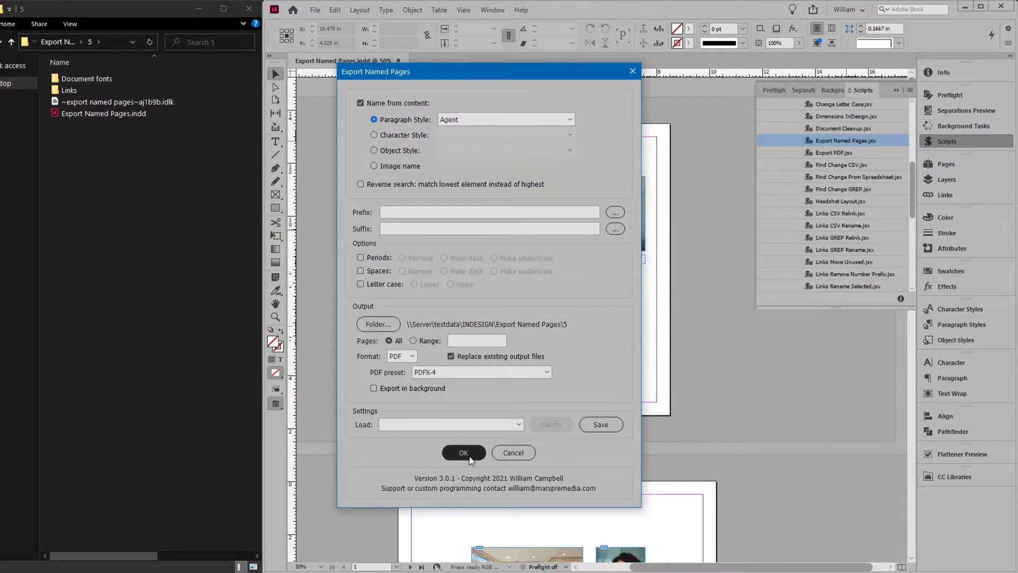
left_click(463, 453)
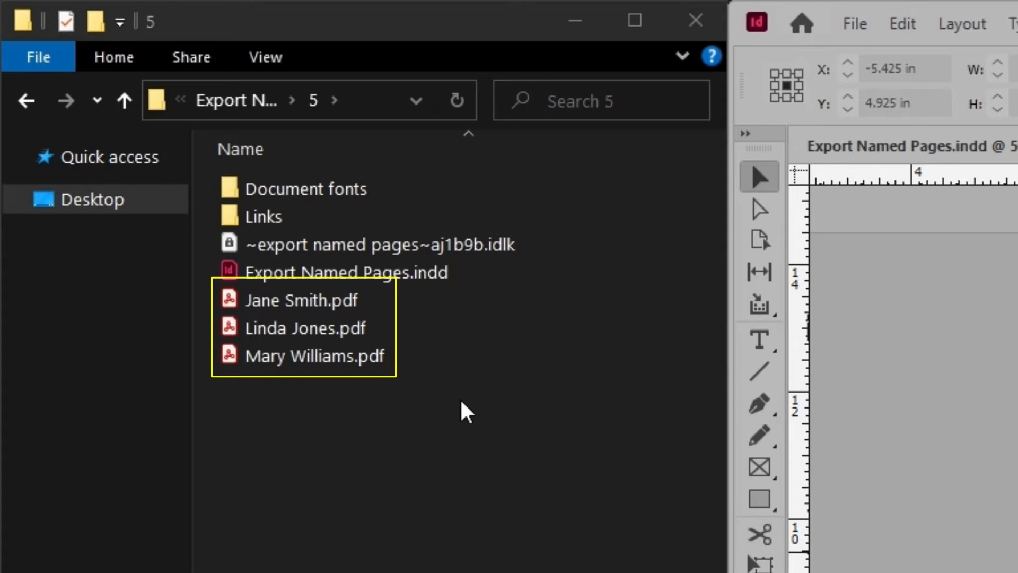
Step: Delete the three exported PDFs from the output folder and launch the Export Named Pages script again
mouse_move(457, 399)
left_mouse_down()
mouse_move(427, 385)
mouse_move(361, 294)
left_mouse_up()
key("Delete")
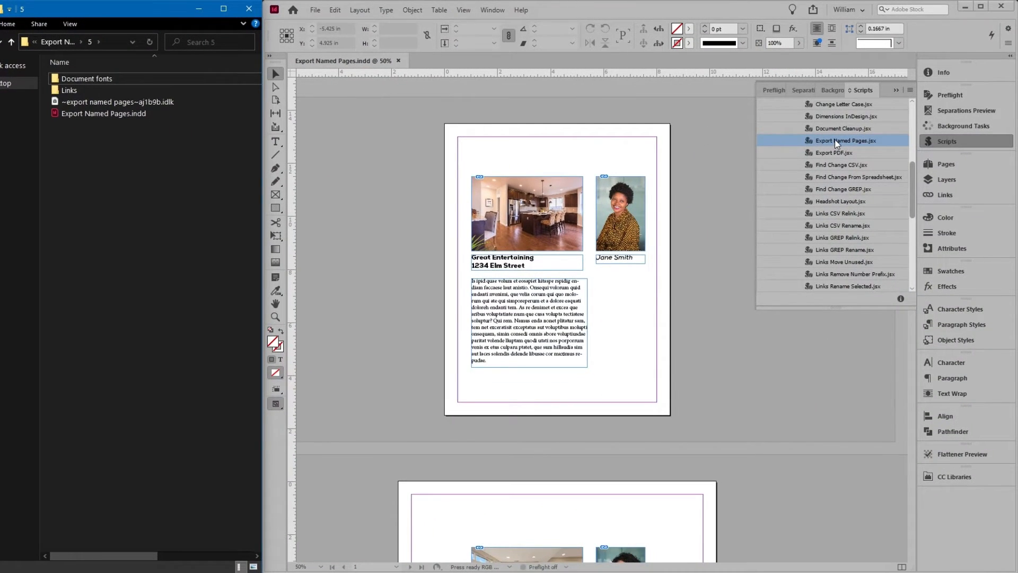
double_click(835, 141)
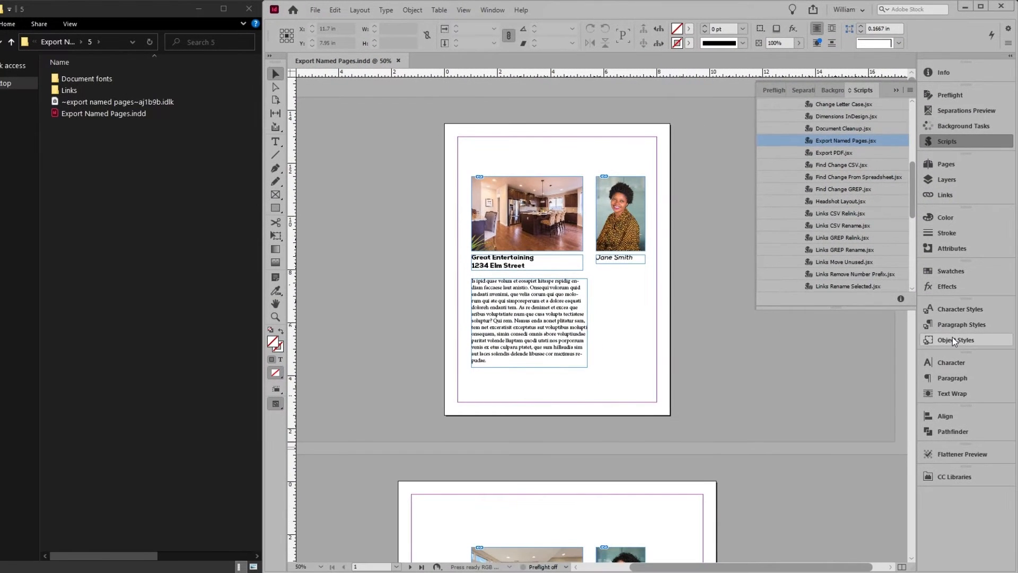
Step: Apply the File name object style to the agent portrait frames on pages 1, 2 and 3
left_click(955, 341)
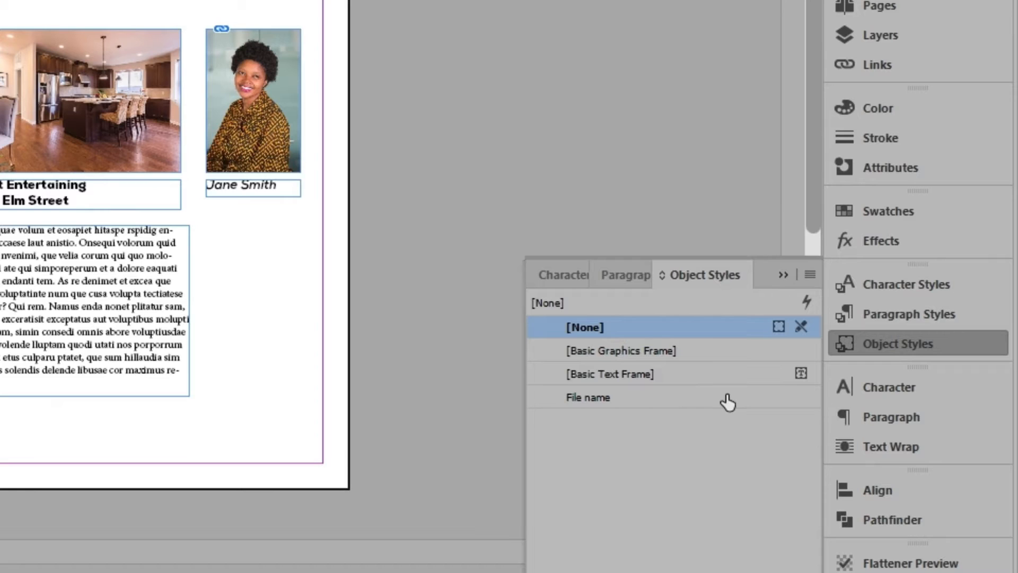
left_click(266, 89)
left_click(612, 395)
scroll(423, 400, "down", 5)
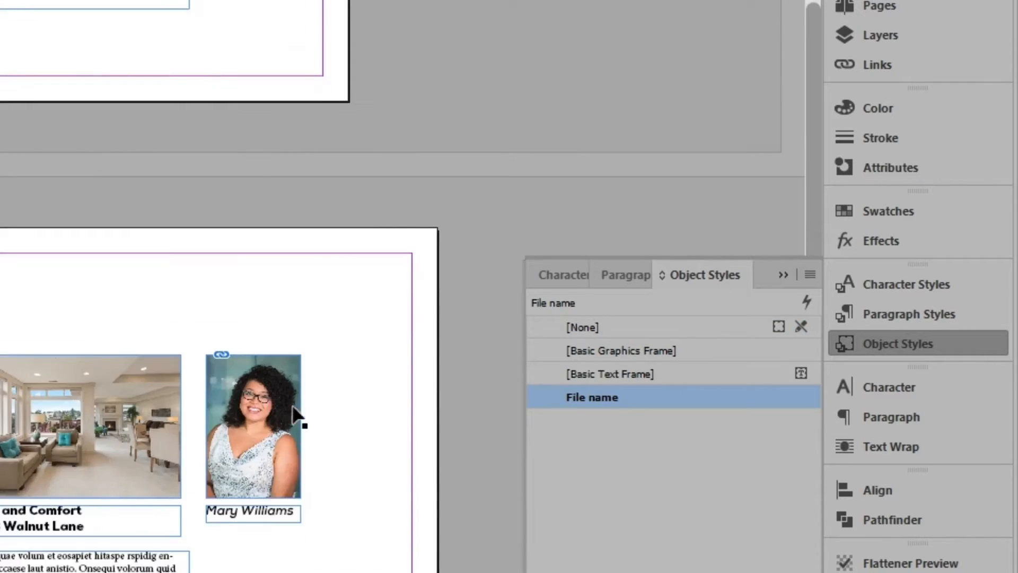
left_click(296, 421)
left_click(590, 399)
scroll(419, 411, "down", 8)
left_click(289, 457)
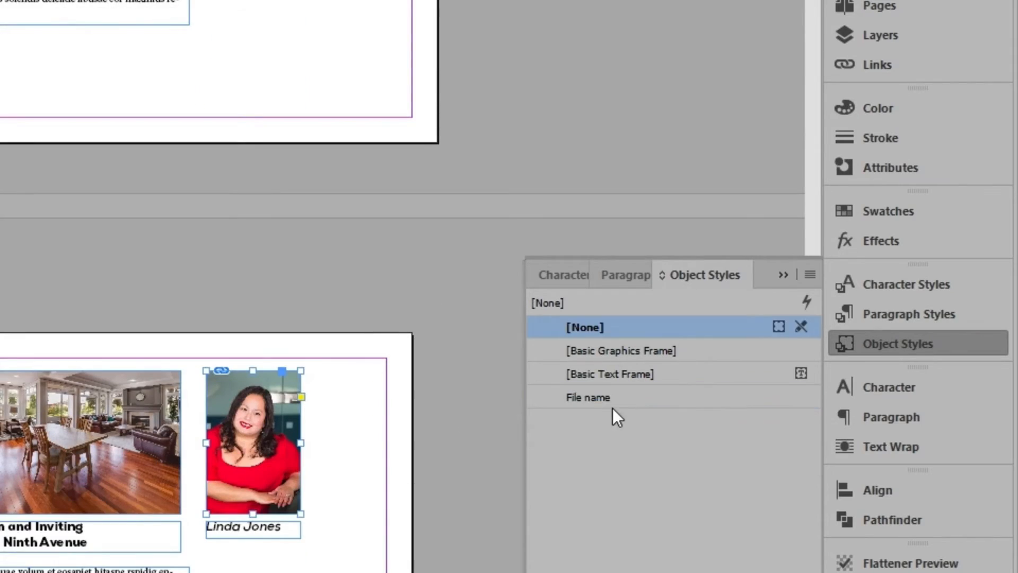
left_click(615, 398)
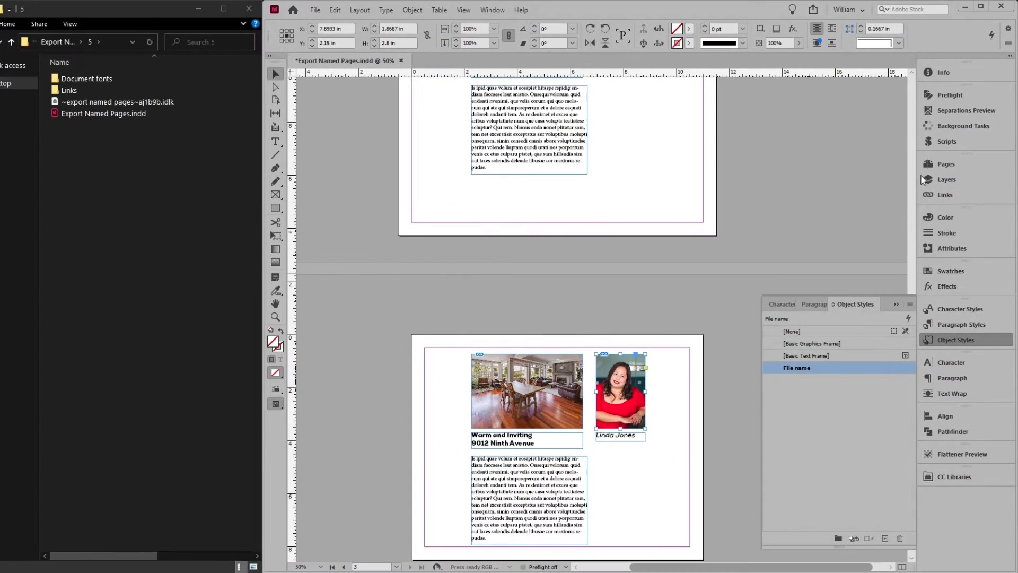
Step: Run the Export Named Pages script with naming based on the File name object style, exporting all pages as PDF
left_click(946, 141)
double_click(830, 142)
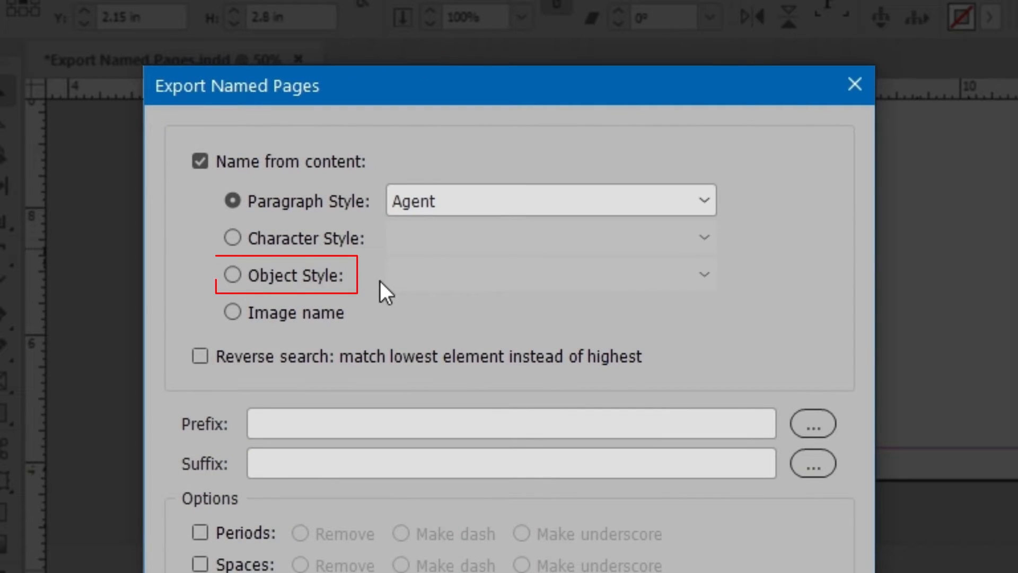
left_click(316, 281)
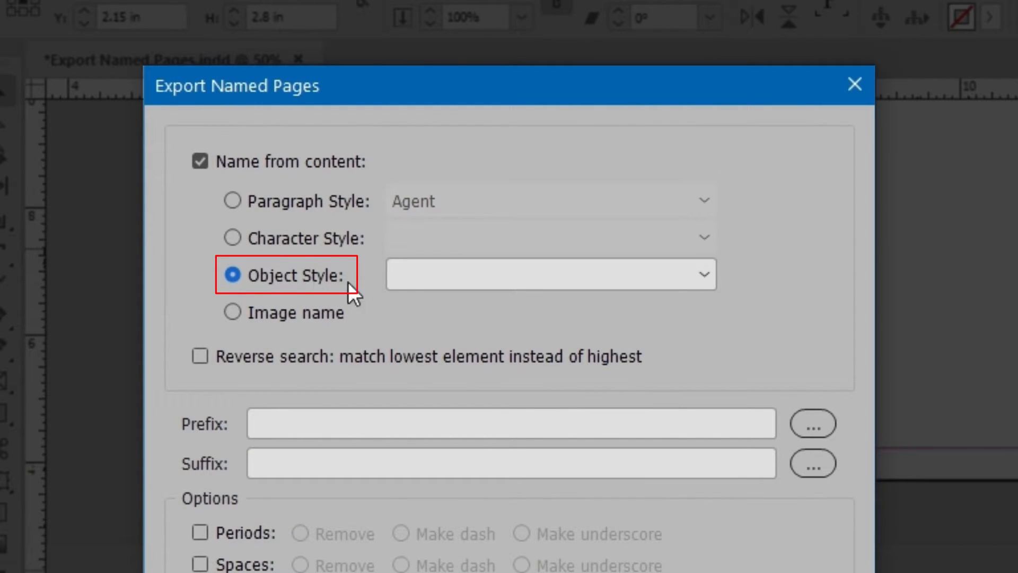
left_click(594, 279)
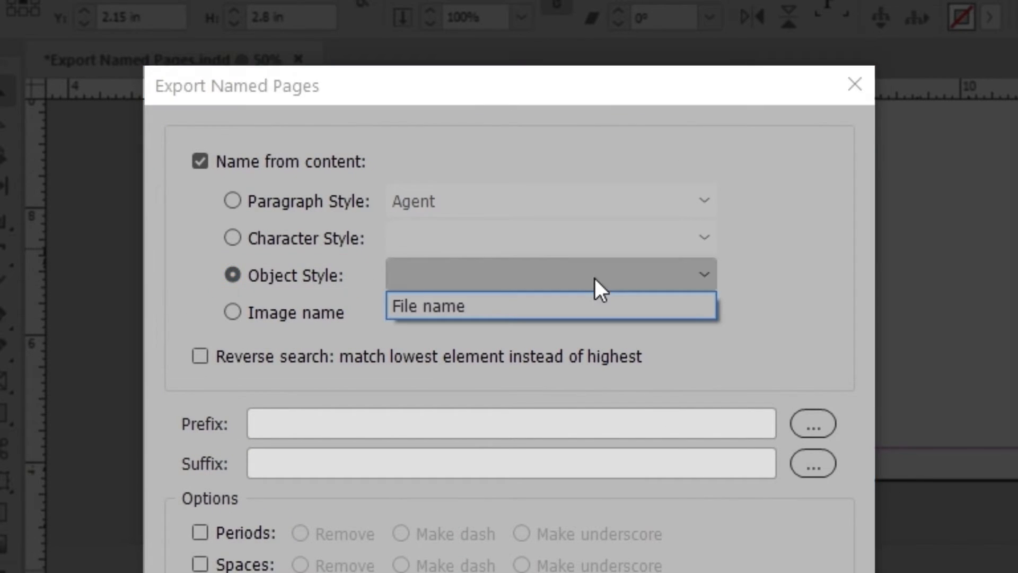
left_click(603, 306)
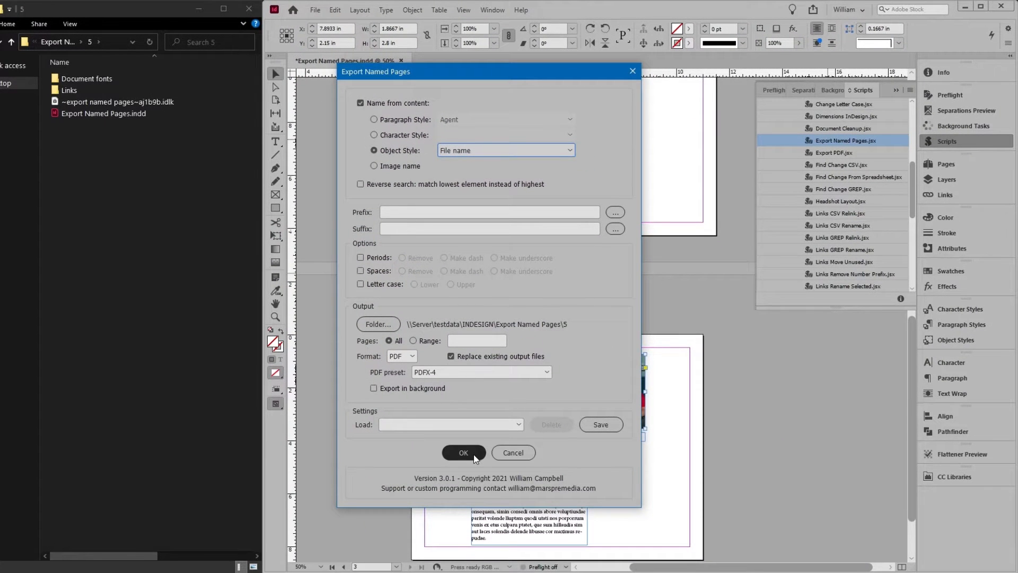
left_click(464, 455)
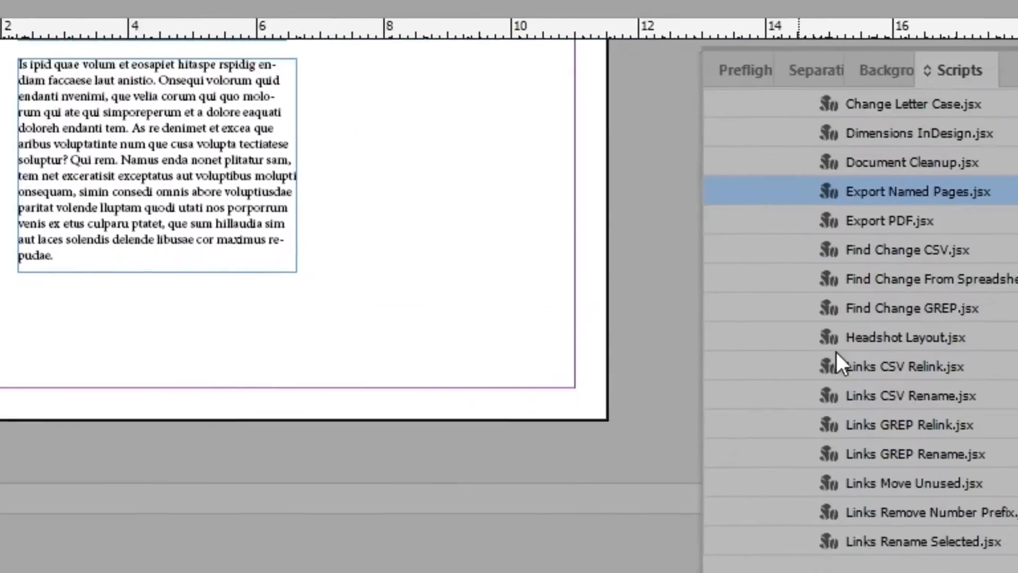
Step: Check the linked image names, then set the export prefix to "Agent " and the suffix to " Monthly flier"
left_click(896, 285)
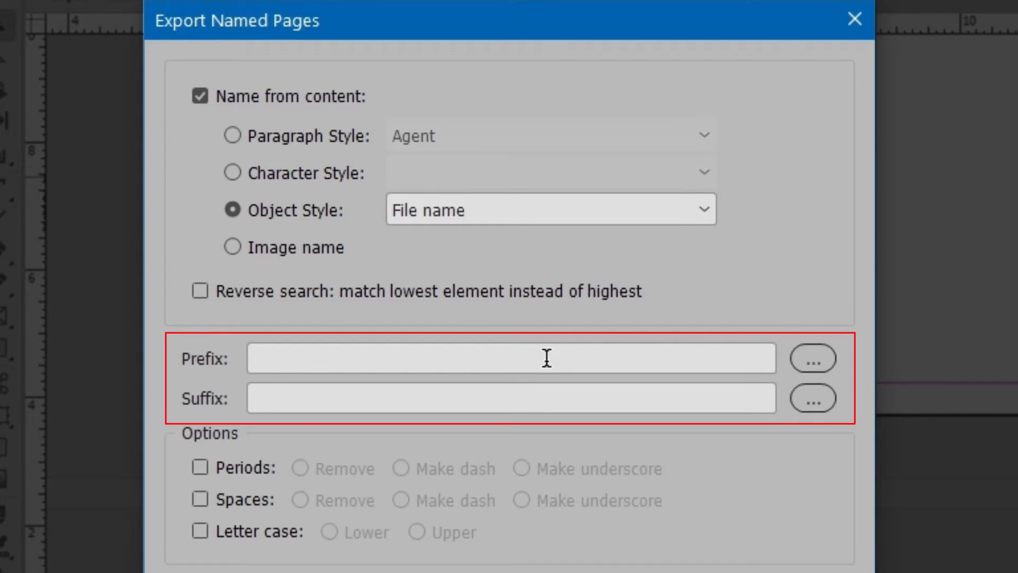
left_click(540, 349)
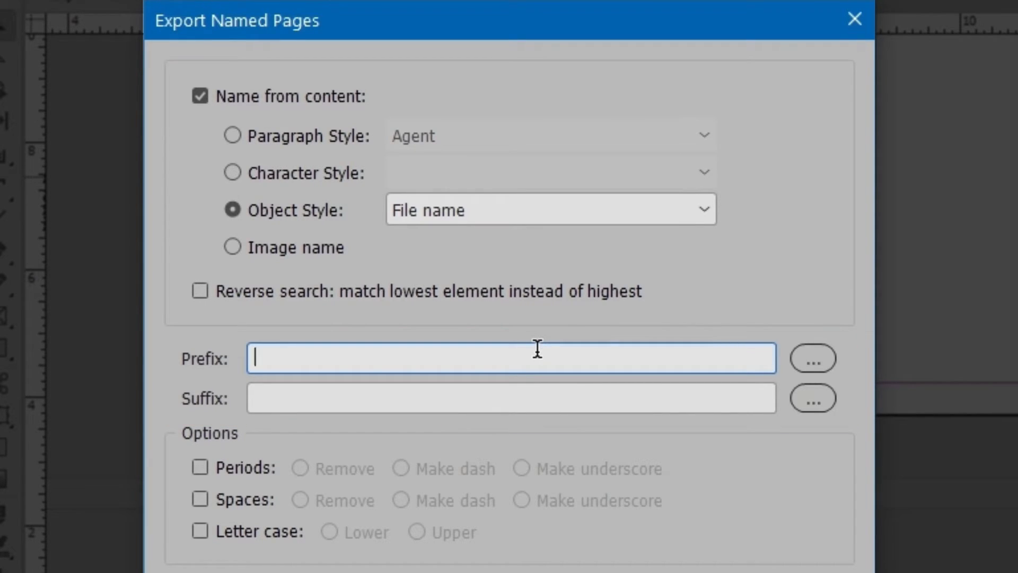
type("Agent")
key("Tab")
type("Mon")
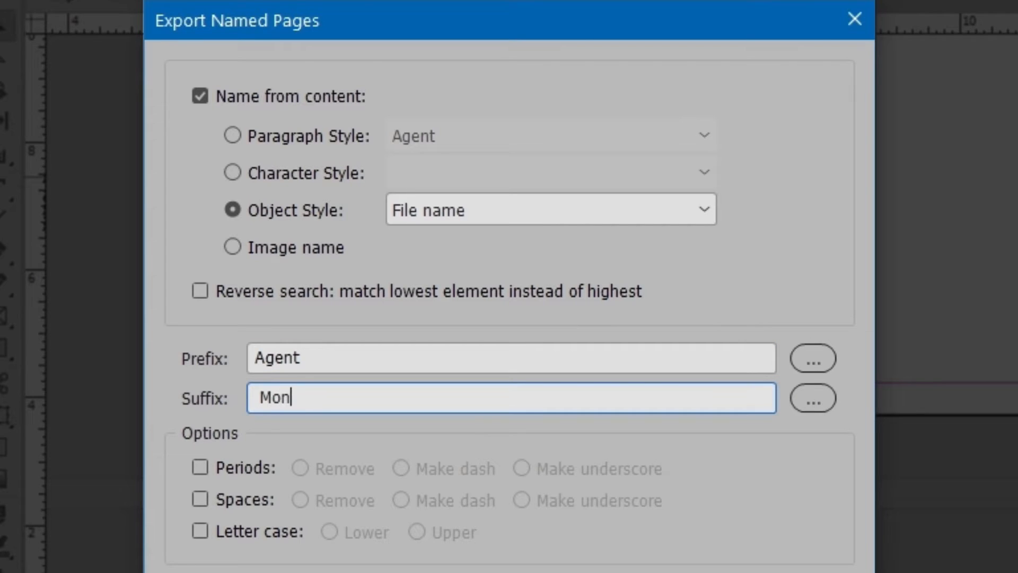
type("thly flier")
key("Return")
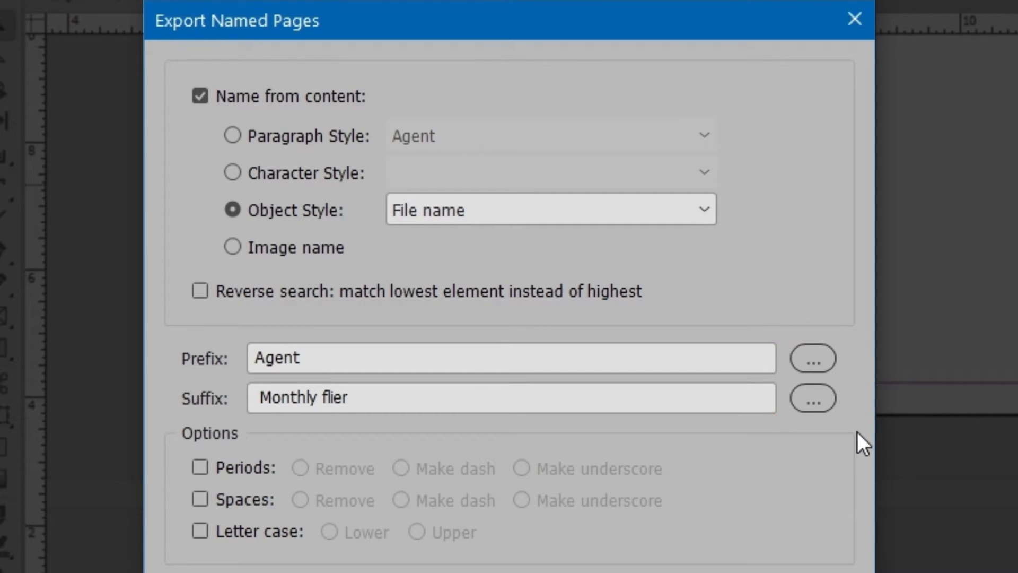
Step: Open the file name variables, clear the prefix and suffix, and set the prefix to ^P_ for the page number
left_click(827, 364)
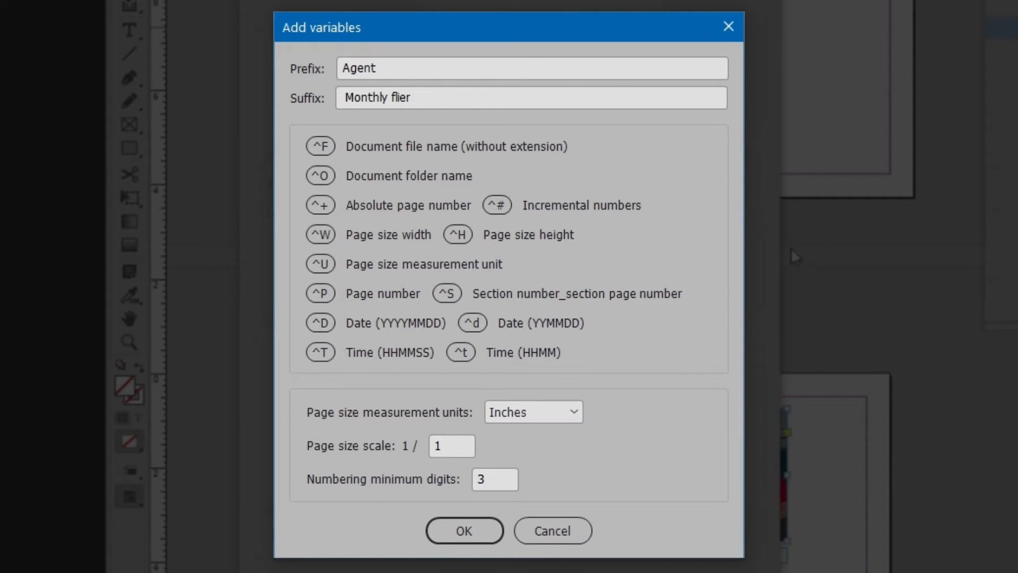
left_click_drag(427, 69, 295, 62)
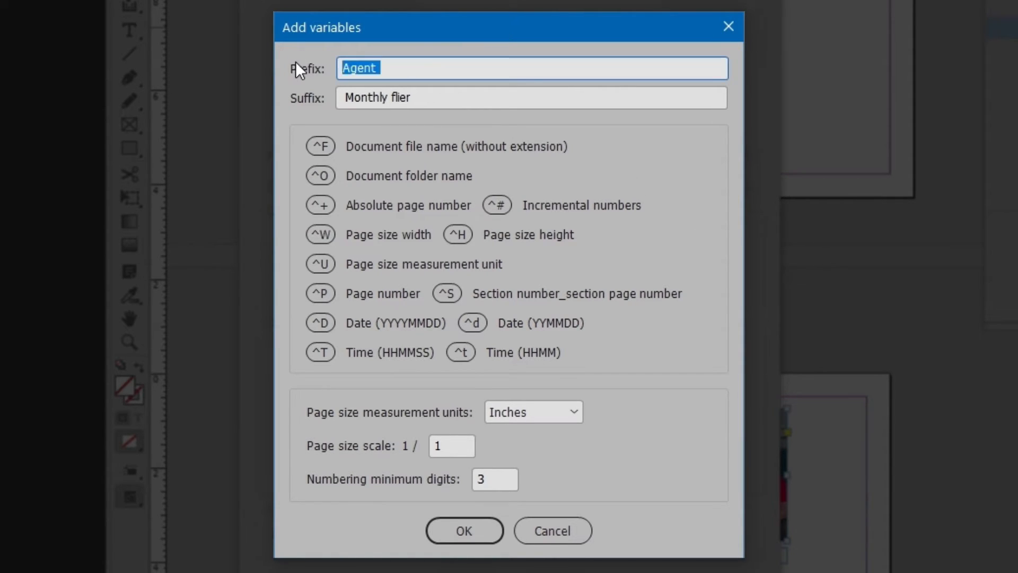
key("BackSpace")
key("Tab")
key("BackSpace")
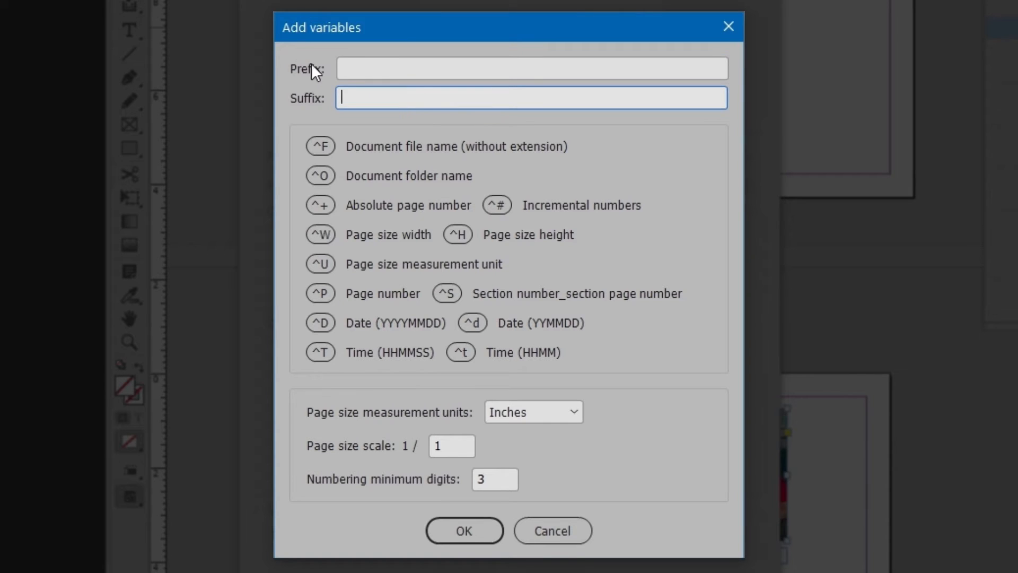
left_click(360, 63)
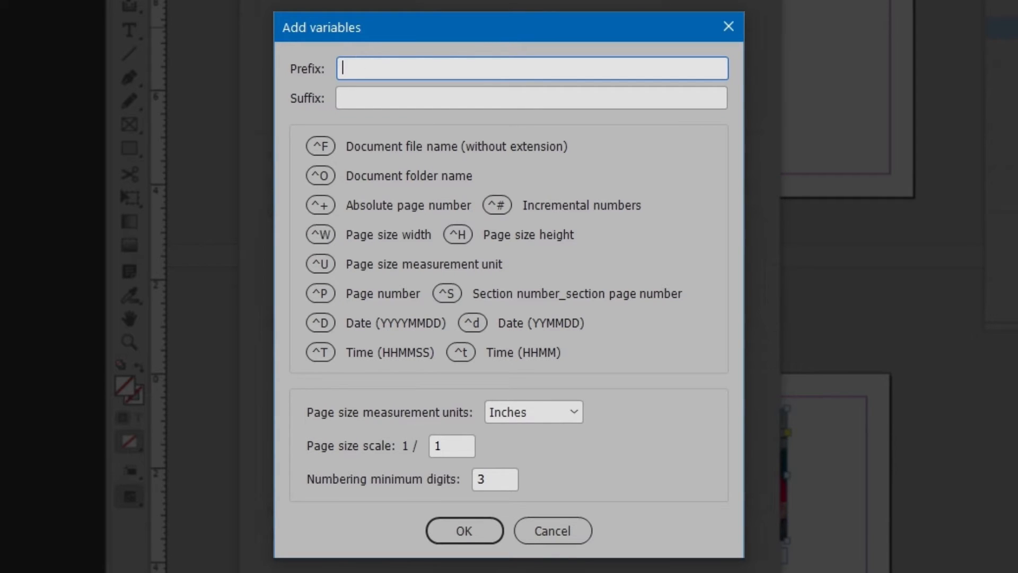
type("^P_")
Step: Set the suffix to _^Wx^H_in for the page dimensions, accept the variables and run the PDF export
left_click(368, 97)
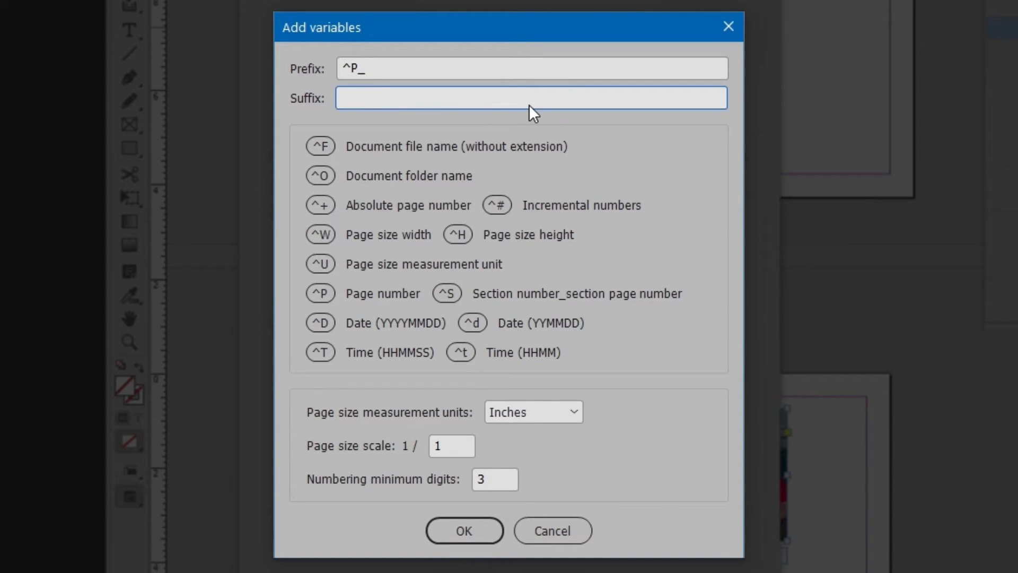
type("_^Wx^H_in")
left_click(461, 526)
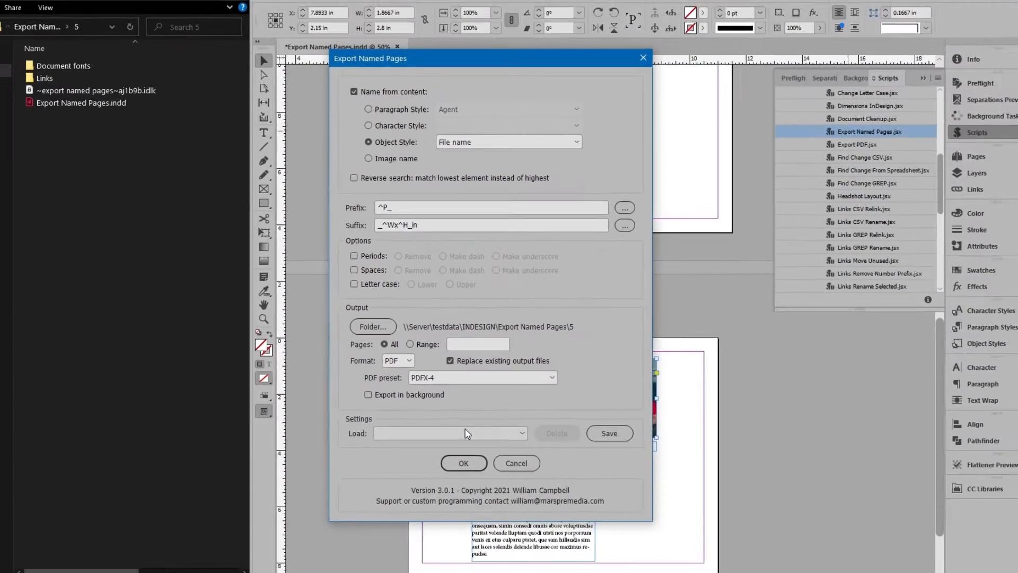
left_click(467, 465)
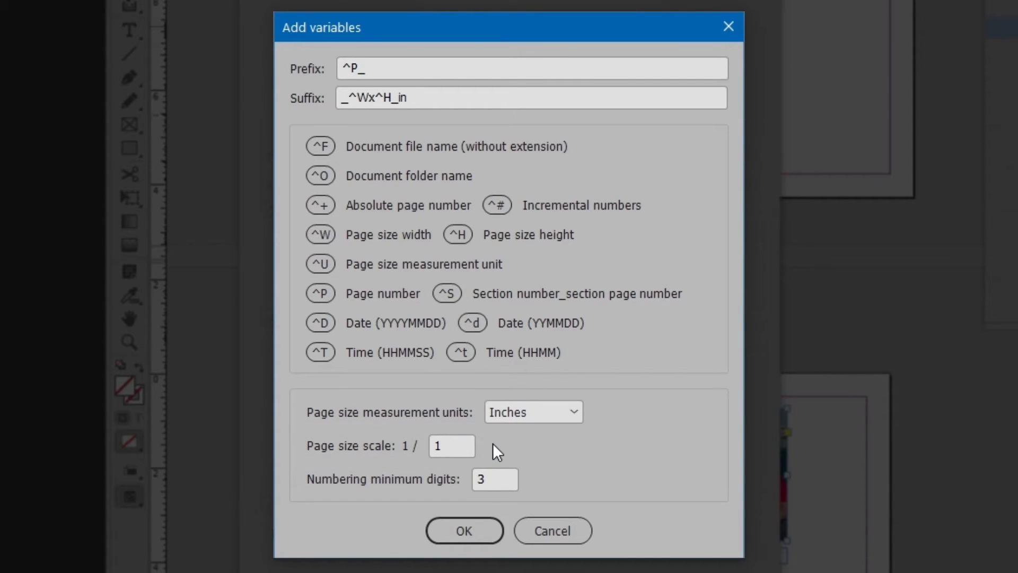
Step: Set the variables' page size scale to 1/4, the numbering minimum digits to 6 and the measurement units to Millimeters
left_click(452, 444)
key("Tab")
left_click(464, 530)
left_click(549, 416)
left_click(543, 491)
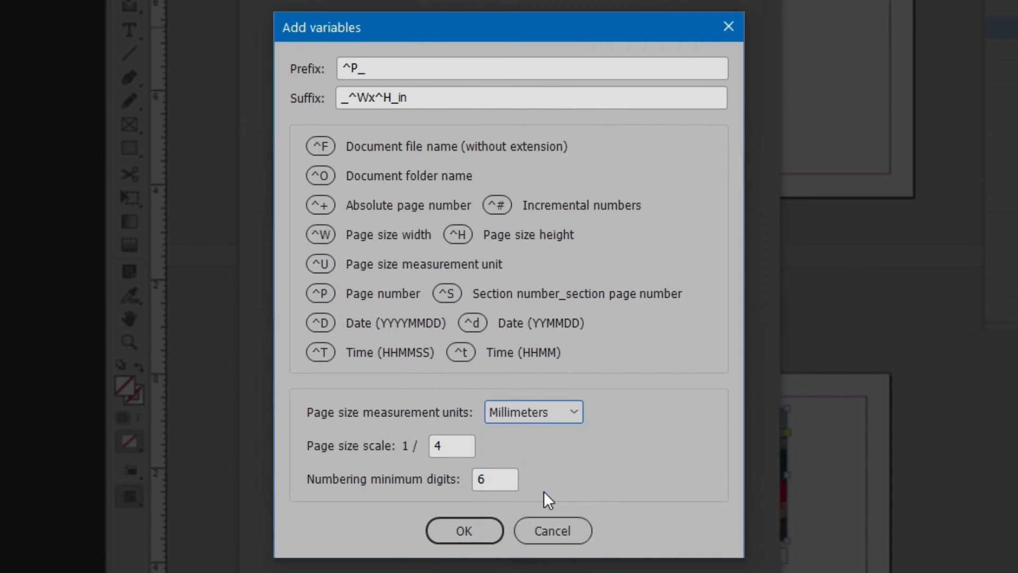
Step: Replace the fixed "in" at the end of the suffix with the measurement unit variable ^U
left_click(432, 98)
key("BackSpace")
key("BackSpace")
type("^U")
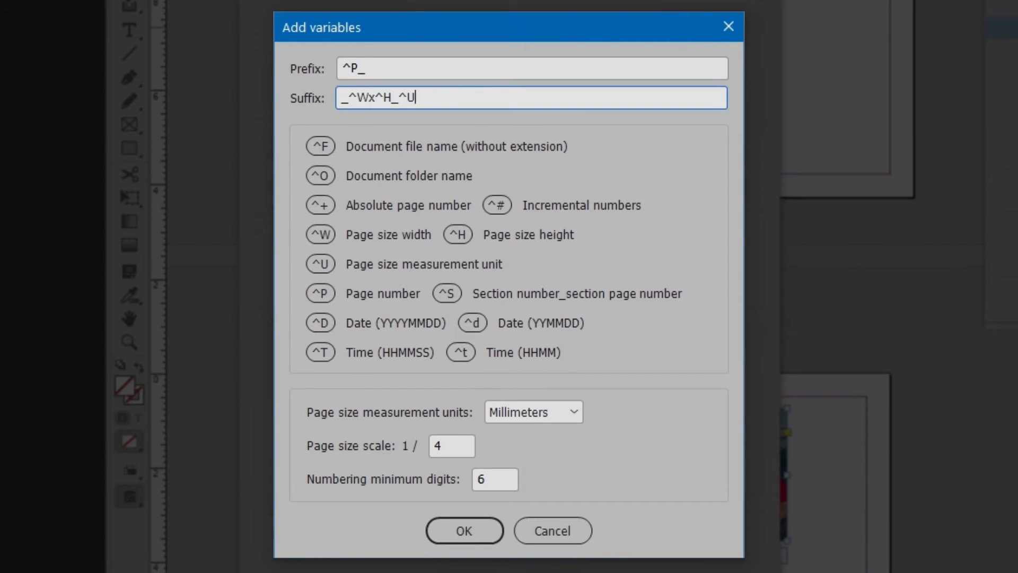
Step: Set the page size scale to 1/1 and accept the variable settings
double_click(438, 445)
type("1")
double_click(484, 479)
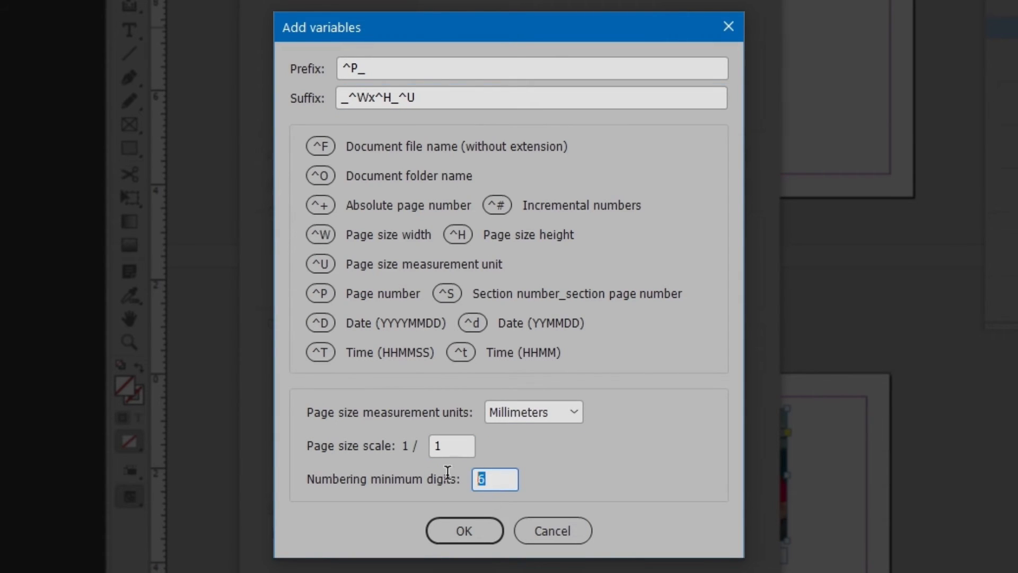
left_click(479, 525)
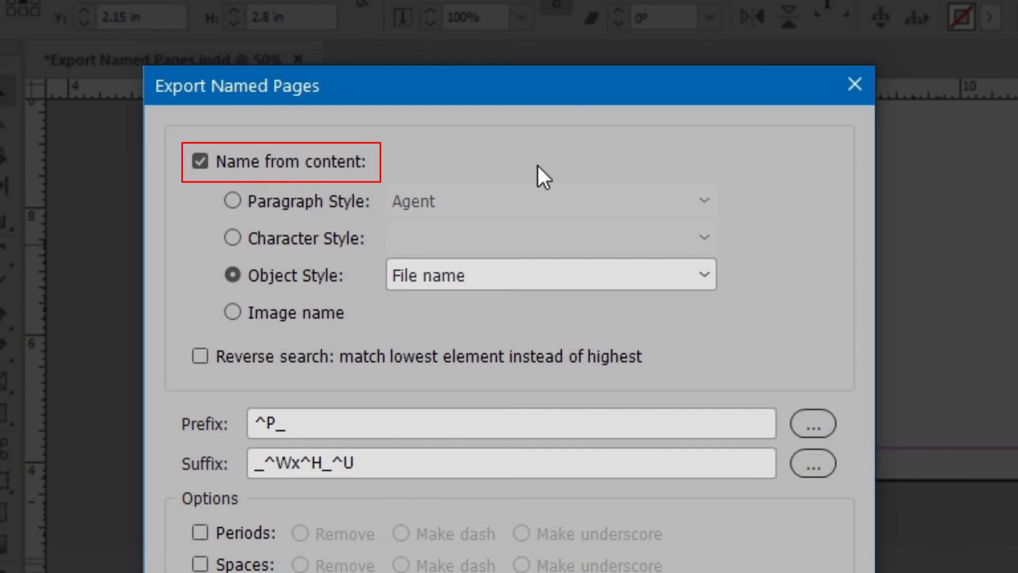
Step: Turn off naming from content and export the pages as PDFs named only by prefix and suffix
left_click(338, 163)
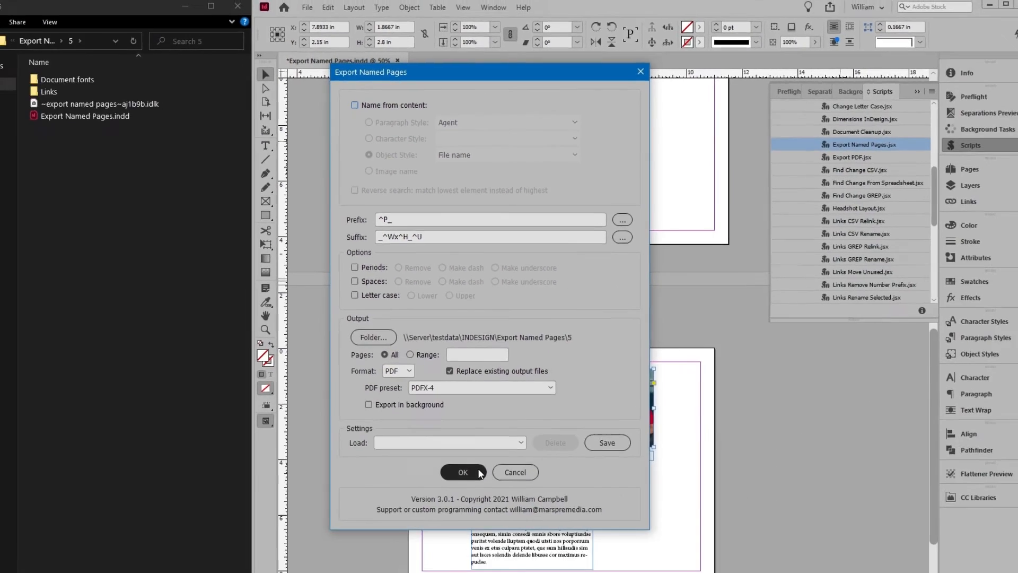
left_click(478, 472)
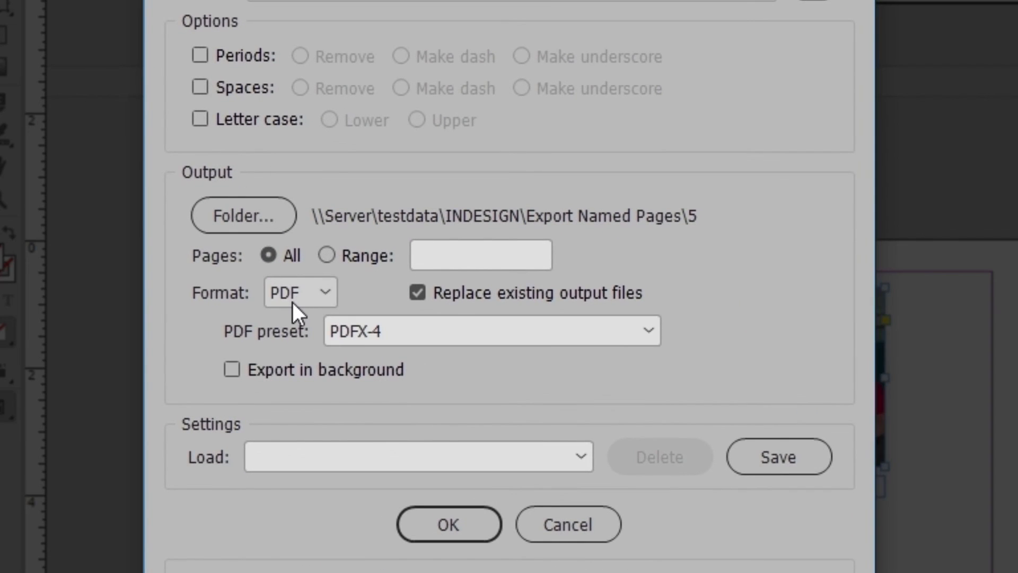
Step: Change the output format to JPG and include the bleed in the export
left_click(293, 307)
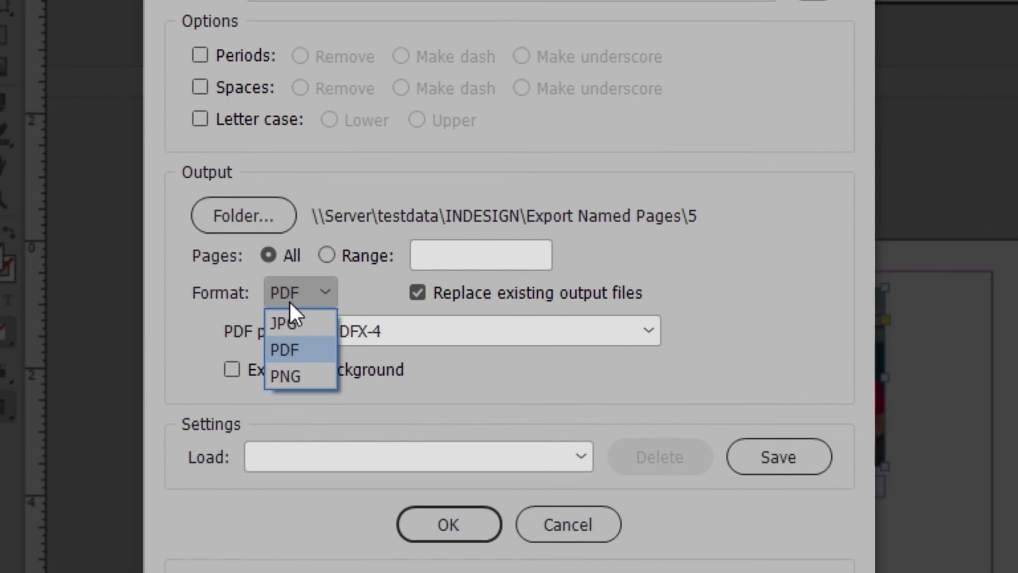
left_click(309, 324)
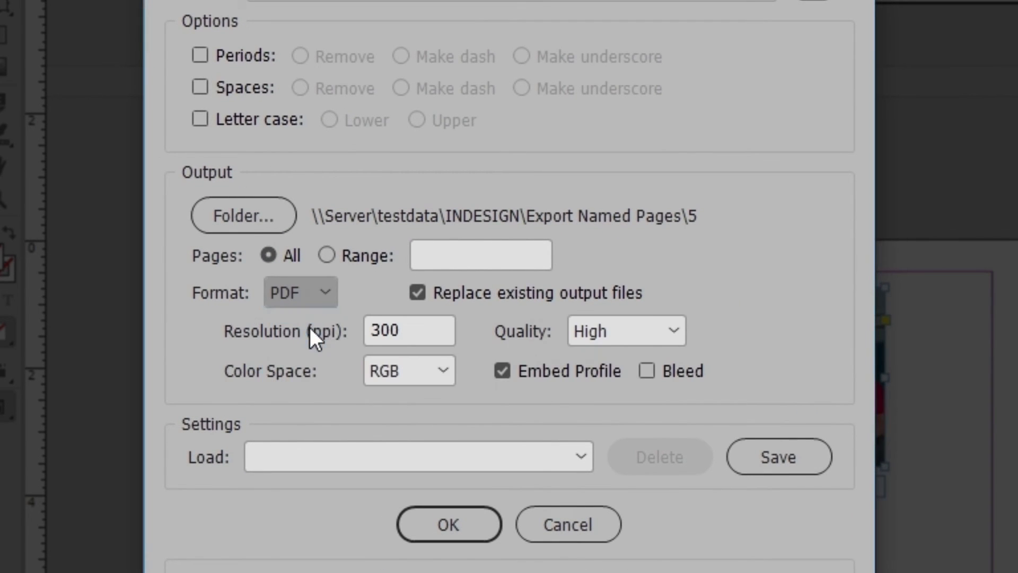
left_click(644, 372)
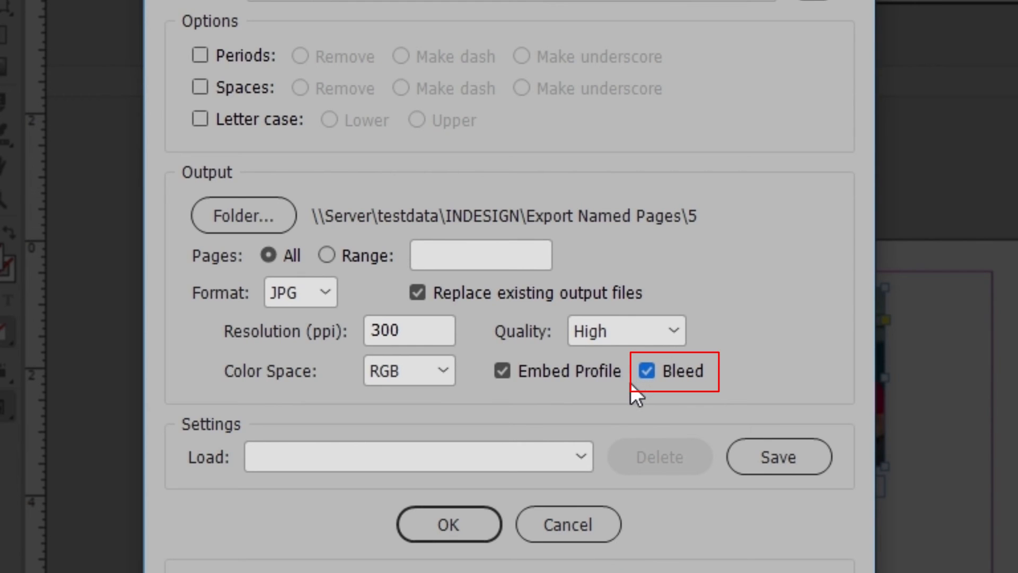